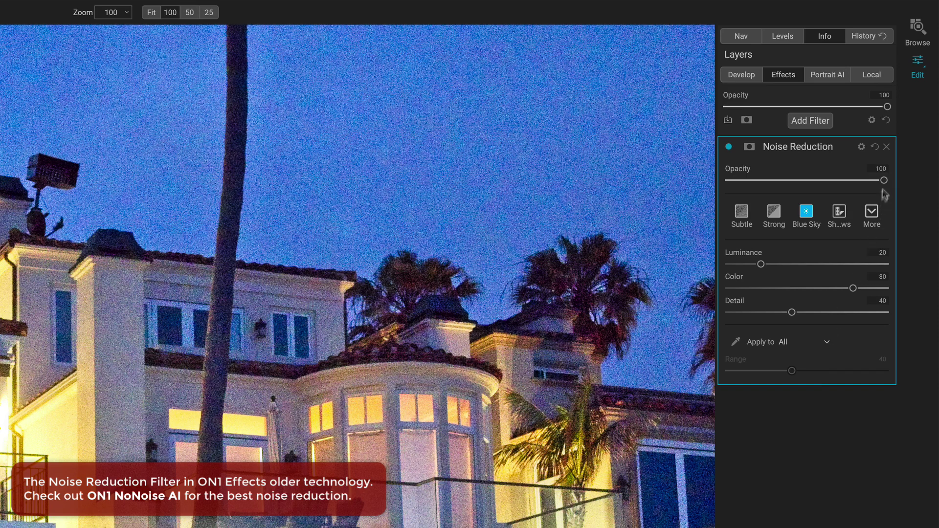
- Delete the Noise Reduction filter and try raising Develop Luminance and Color noise reduction
left_click(887, 148)
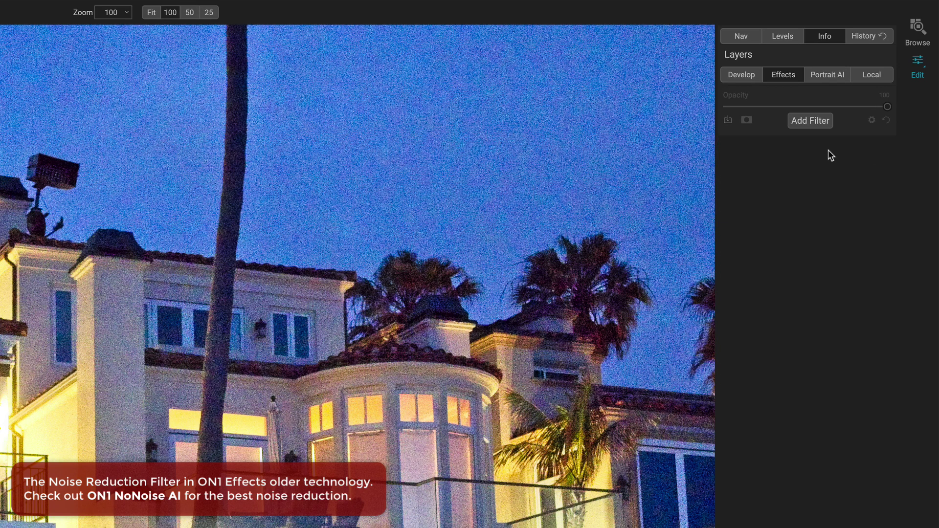
left_click(742, 75)
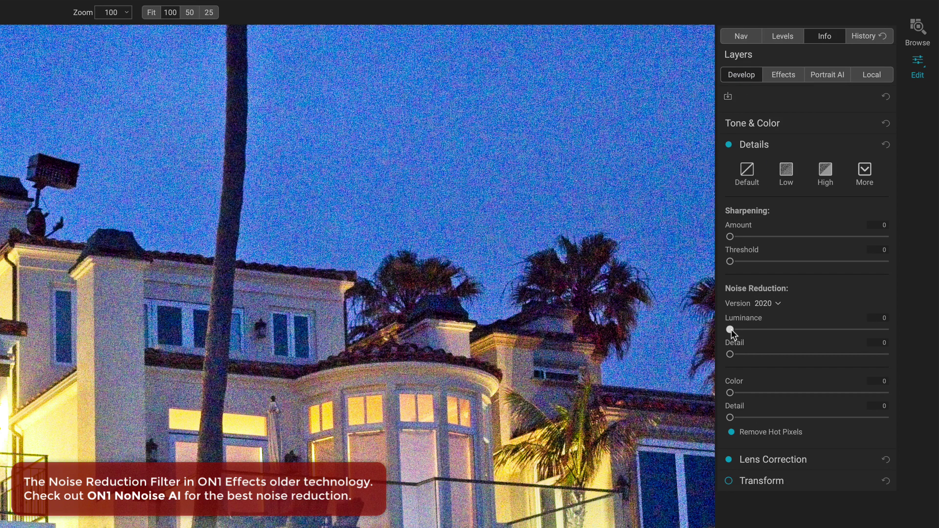
left_click_drag(732, 334, 822, 337)
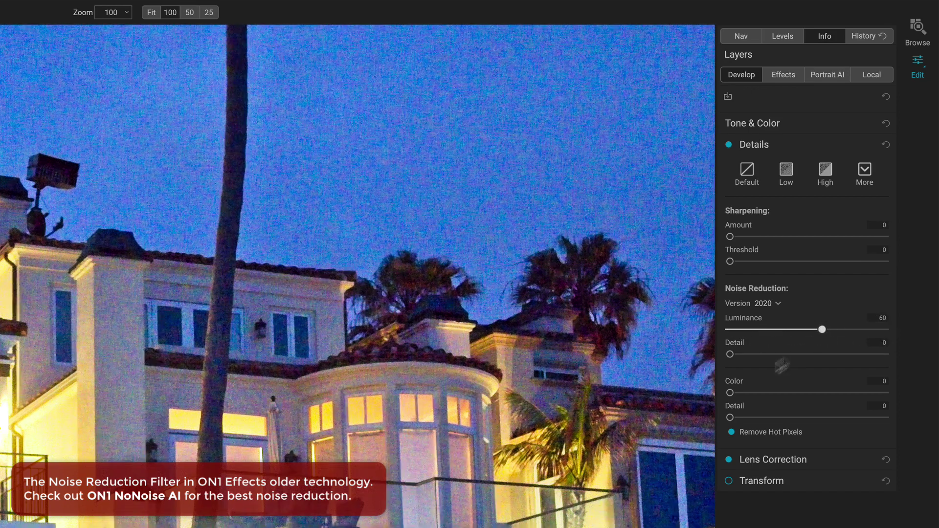
left_click_drag(730, 394, 767, 396)
- Pull Develop Luminance noise reduction back to 0 and lower Color noise reduction
left_click_drag(822, 329, 723, 330)
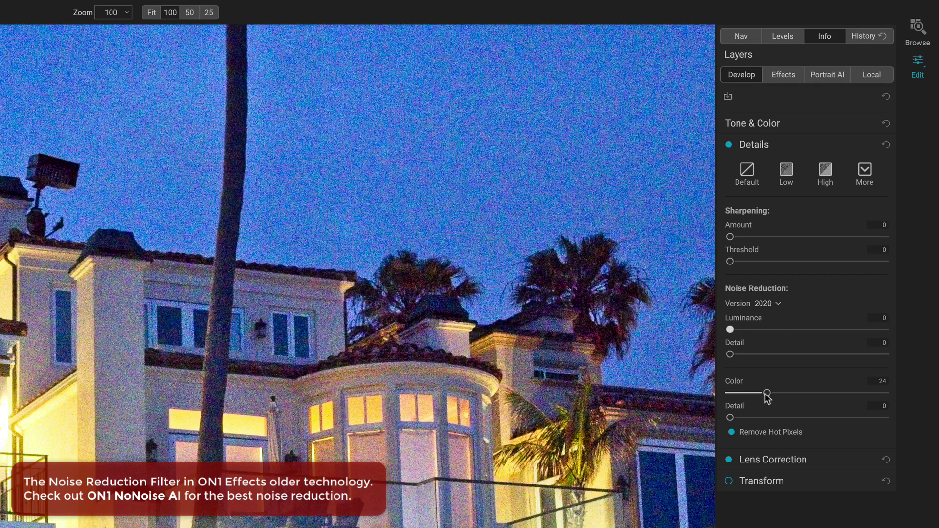
left_click_drag(766, 394, 713, 394)
left_click(784, 77)
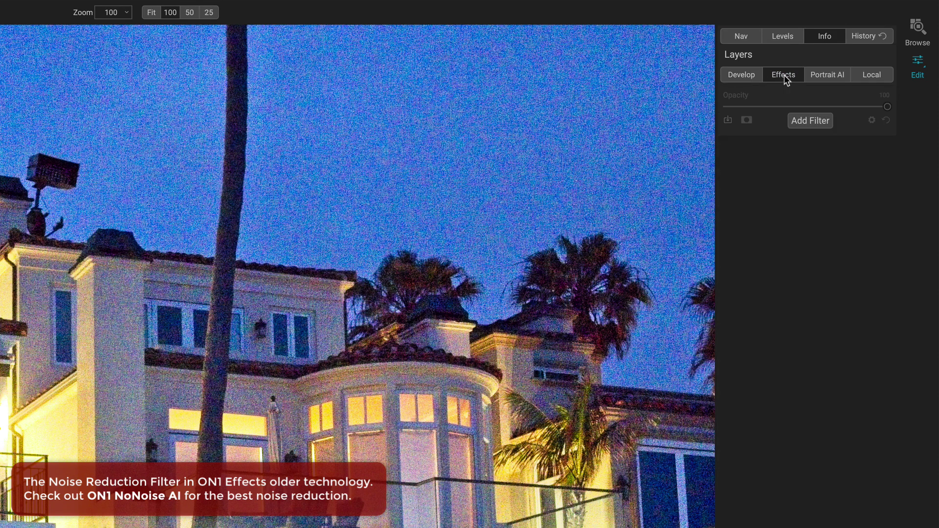
- Add a Noise Reduction filter and zero its Luminance, Color and Detail sliders
left_click(807, 121)
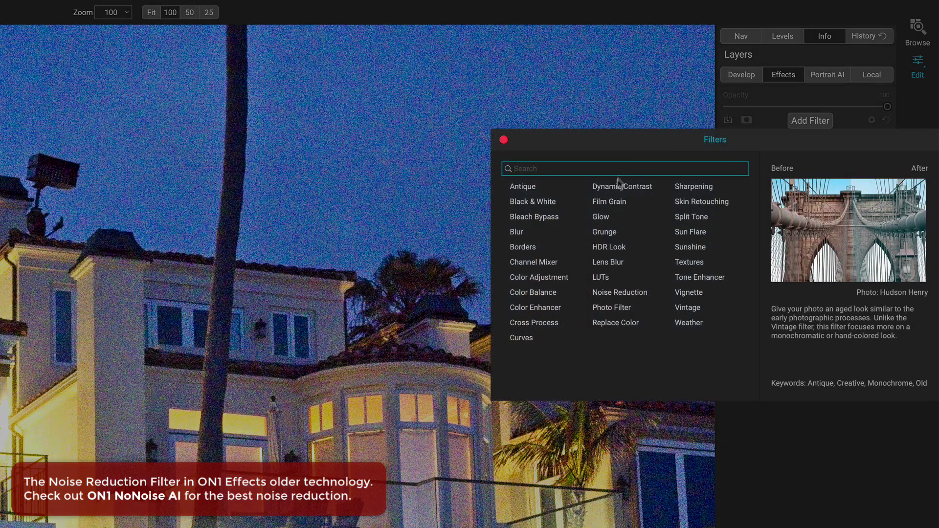
left_click(620, 293)
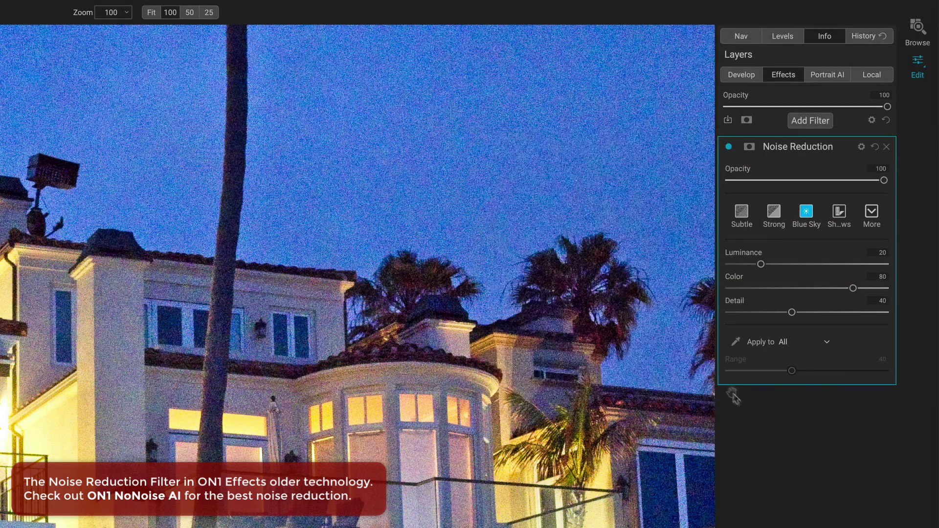
left_click_drag(761, 265, 712, 266)
left_click_drag(853, 288, 717, 290)
left_click_drag(791, 312, 719, 316)
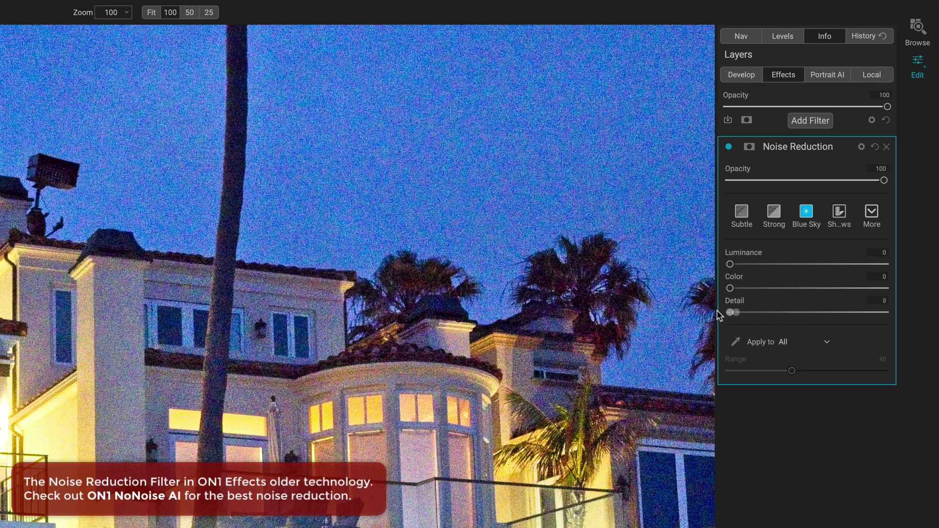
- Tune the filter to Luminance 57, Color 76, Detail 19 and compare it on and off
left_click_drag(730, 264, 893, 266)
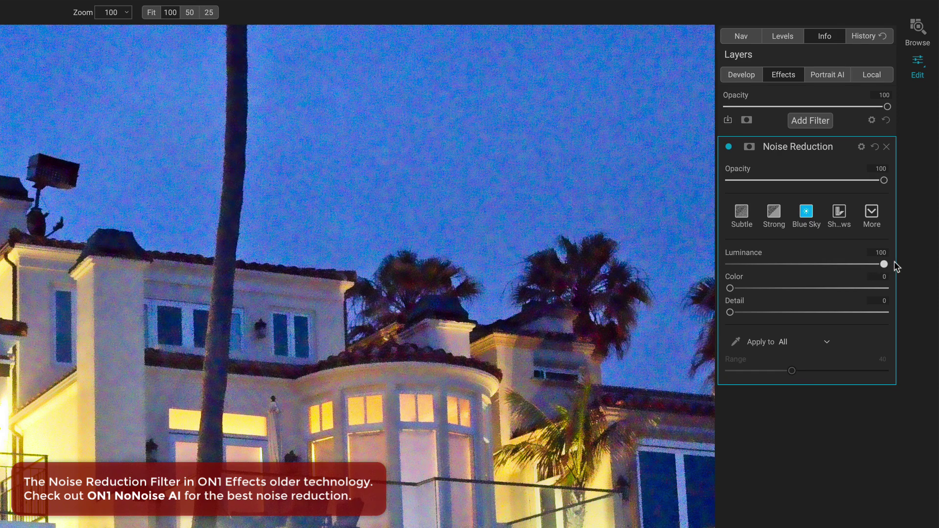
left_click_drag(896, 267, 859, 271)
left_click_drag(731, 313, 760, 313)
left_click_drag(859, 265, 819, 267)
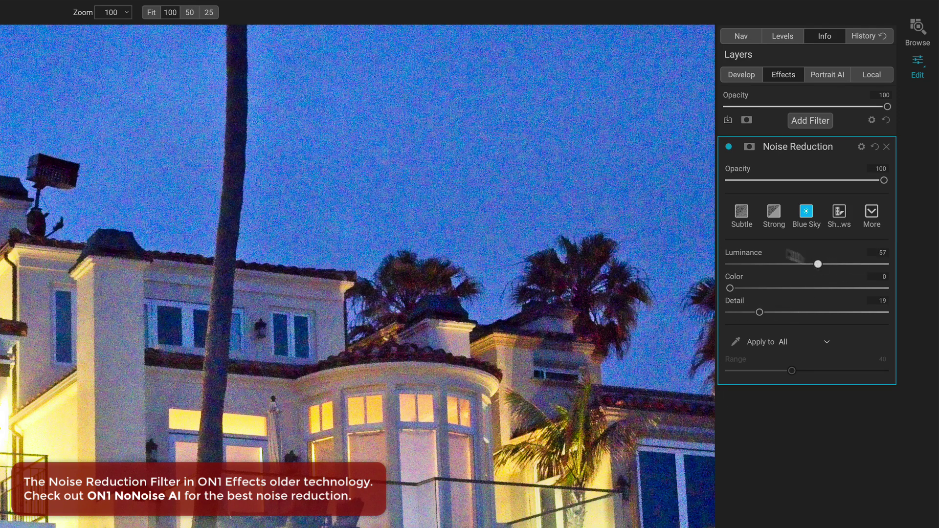
left_click_drag(730, 289, 875, 296)
left_click(847, 295)
left_click(728, 146)
left_click(728, 146)
- Disable the Noise Reduction effect filter and switch to Develop noise reduction
left_click(735, 76)
left_click(781, 75)
left_click(728, 147)
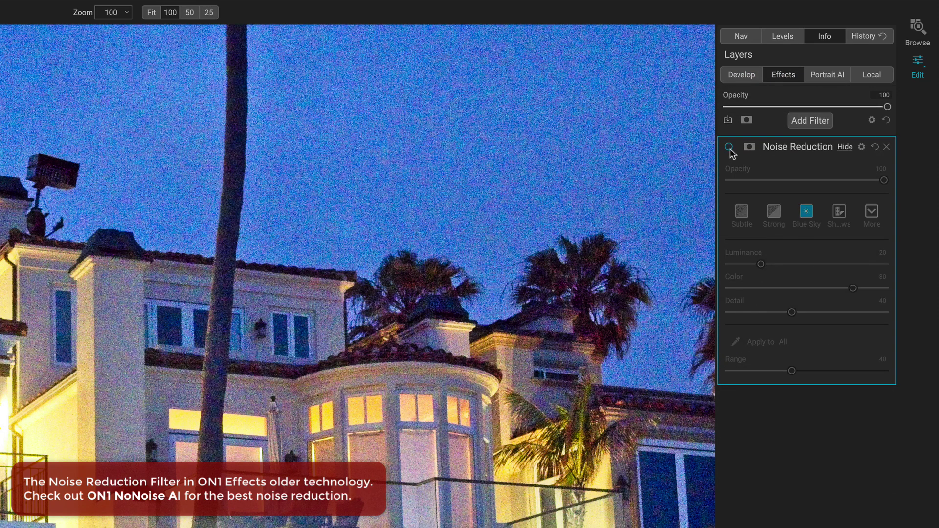
left_click(741, 75)
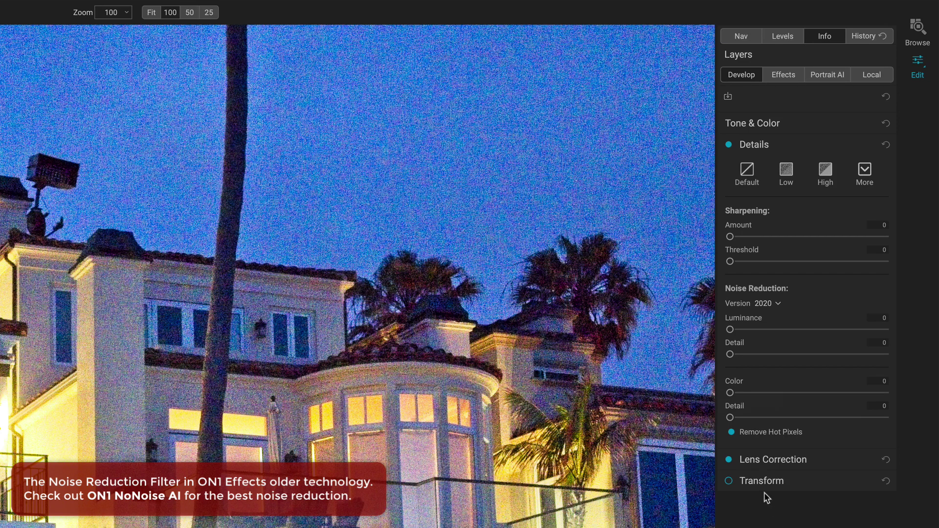
- Set Develop noise reduction to Luminance 51, luminance Detail 10 and Color 86
left_click(807, 329)
left_click(793, 329)
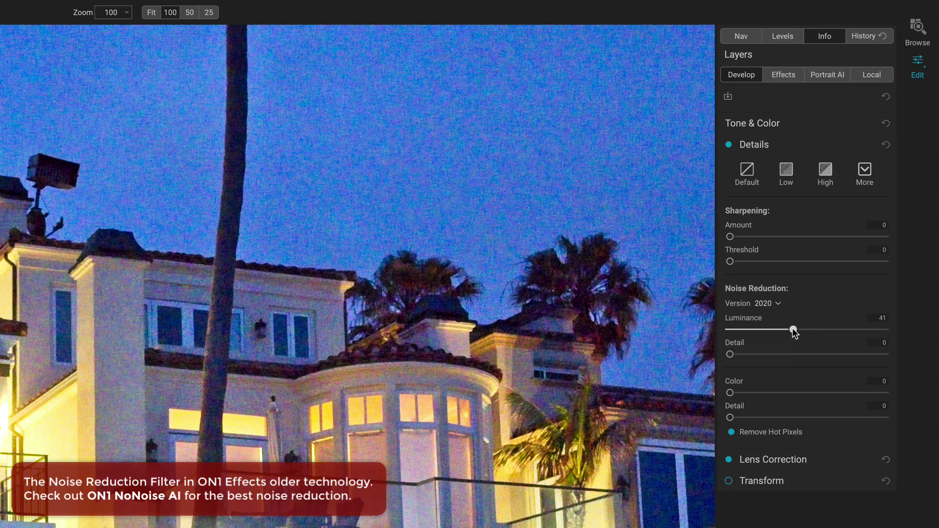
left_click(768, 393)
mouse_move(793, 330)
left_mouse_down()
mouse_move(816, 331)
mouse_move(809, 332)
left_mouse_up()
left_click_drag(731, 356, 745, 361)
left_click_drag(730, 417, 861, 399)
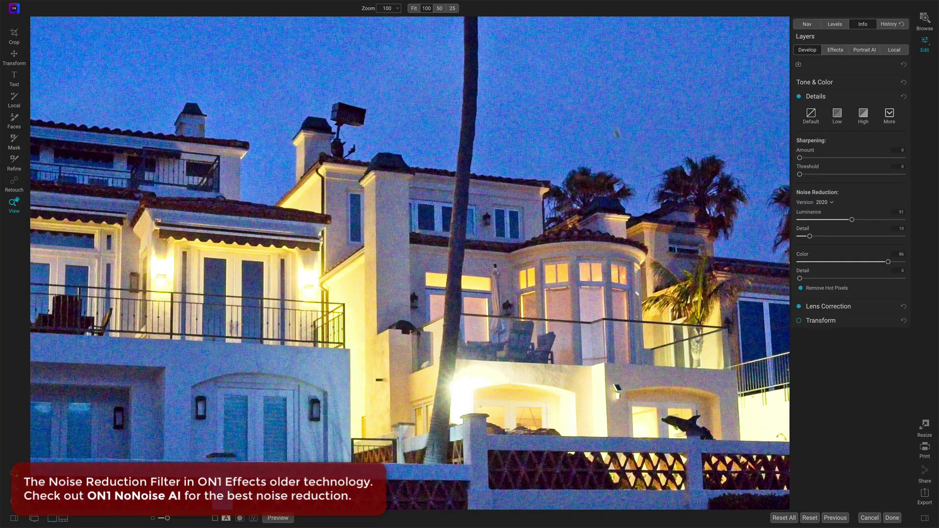
- Fit the whole photo in view and ease Develop noise reduction to Luminance 46, Color 72
left_click(621, 246)
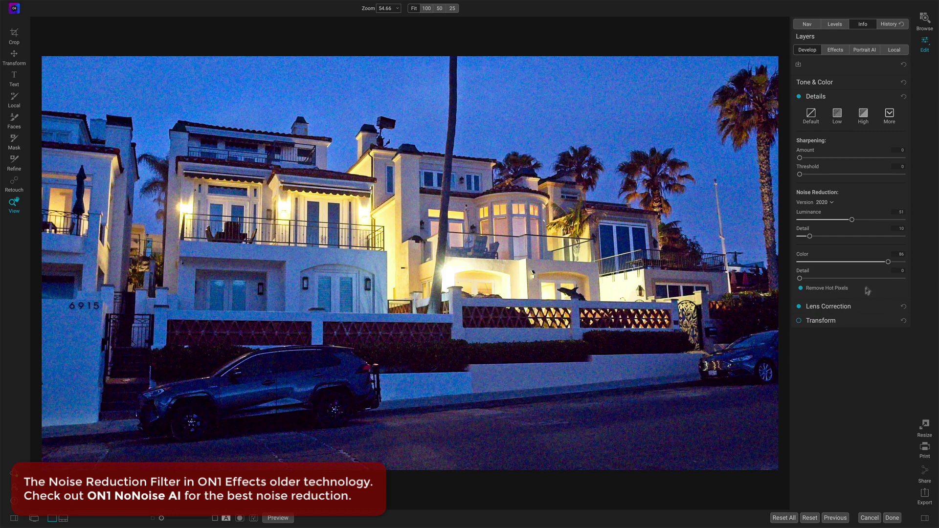
left_click_drag(863, 265, 884, 267)
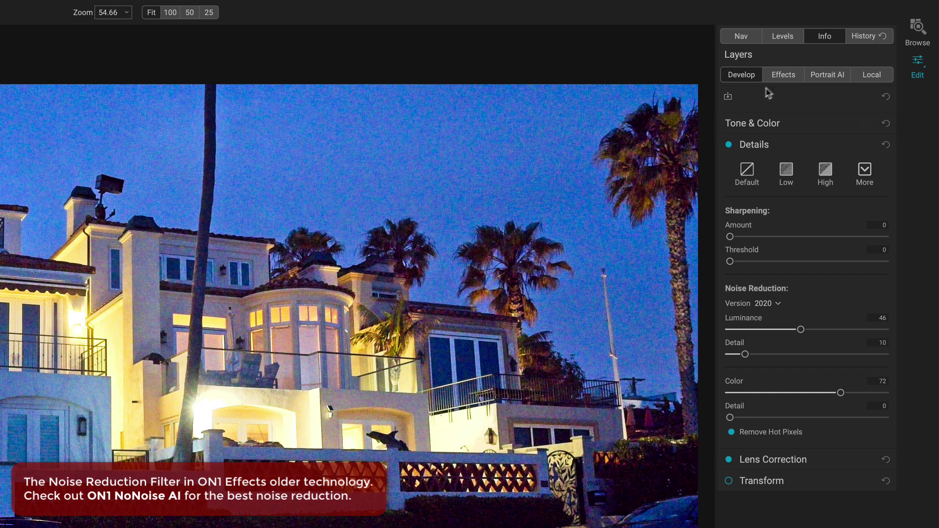
- Re-enable the Noise Reduction effect filter and push its Luminance and Color to 100
left_click(781, 74)
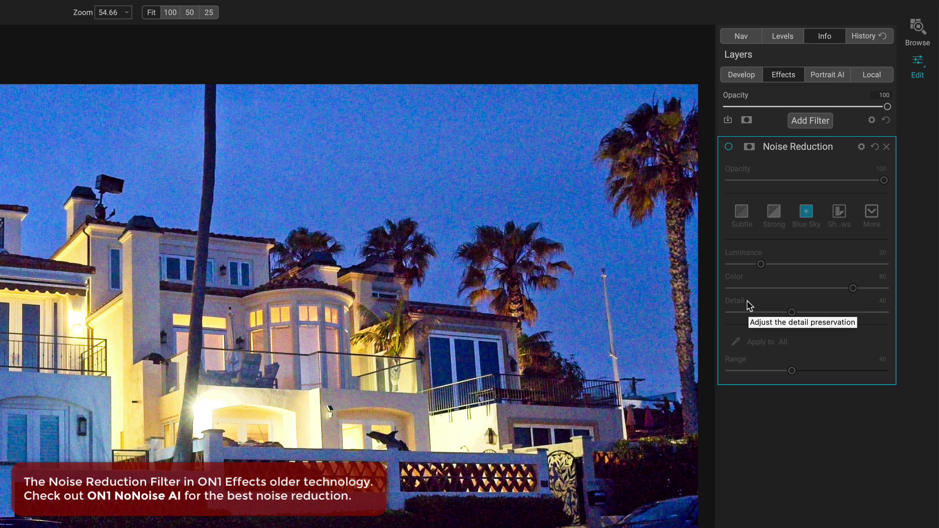
left_click(729, 147)
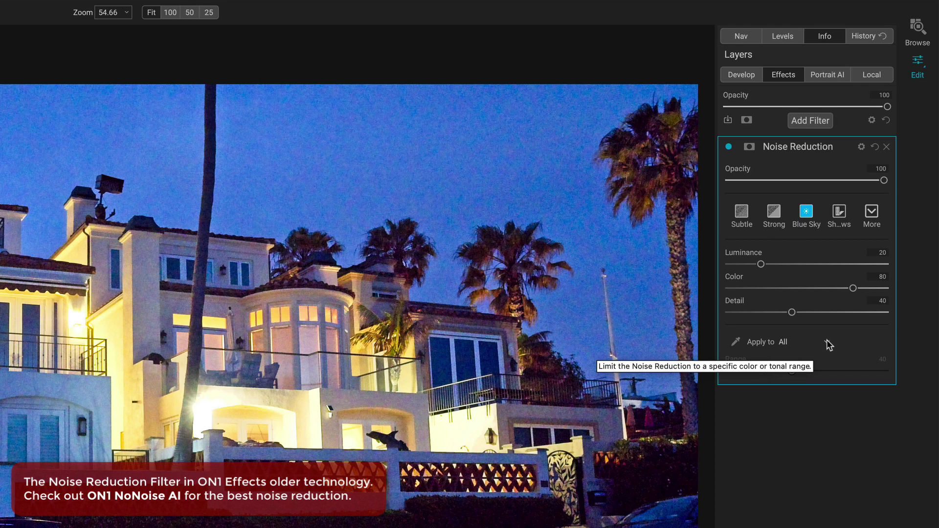
left_click(861, 148)
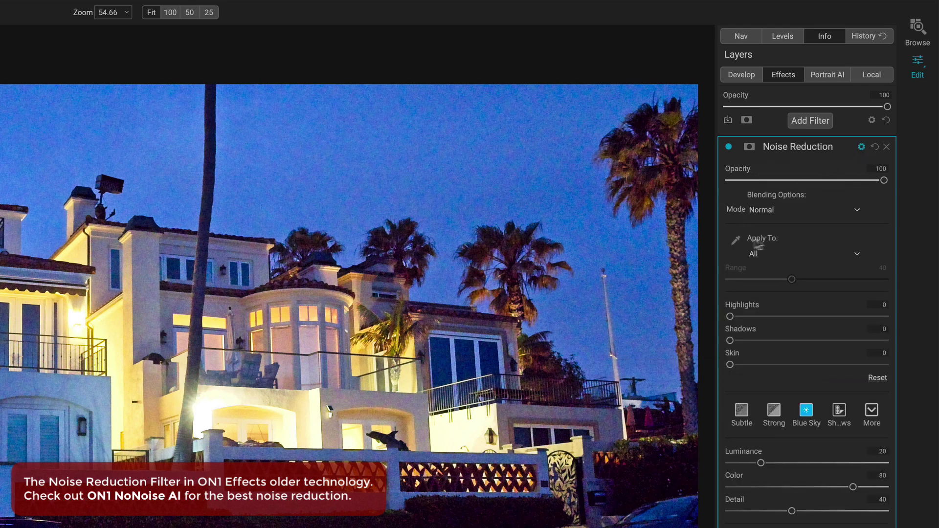
left_click(861, 148)
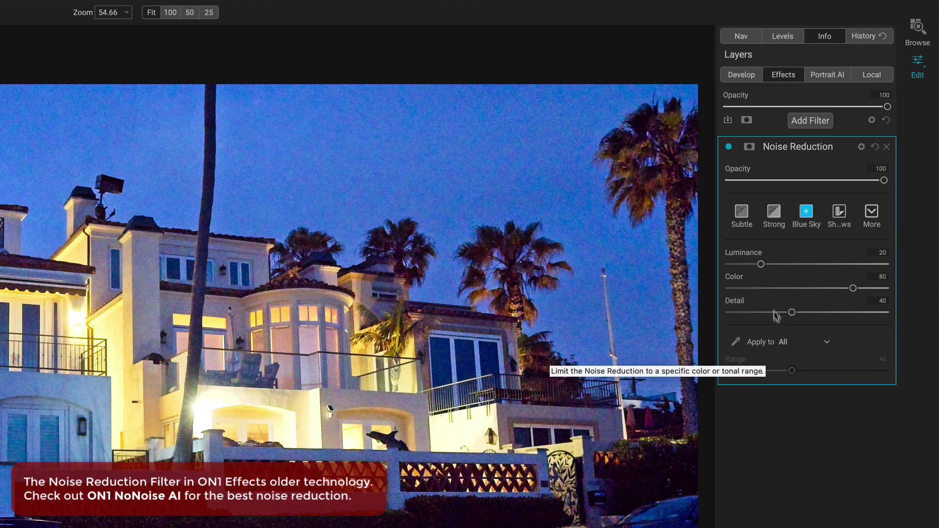
left_click_drag(761, 265, 916, 264)
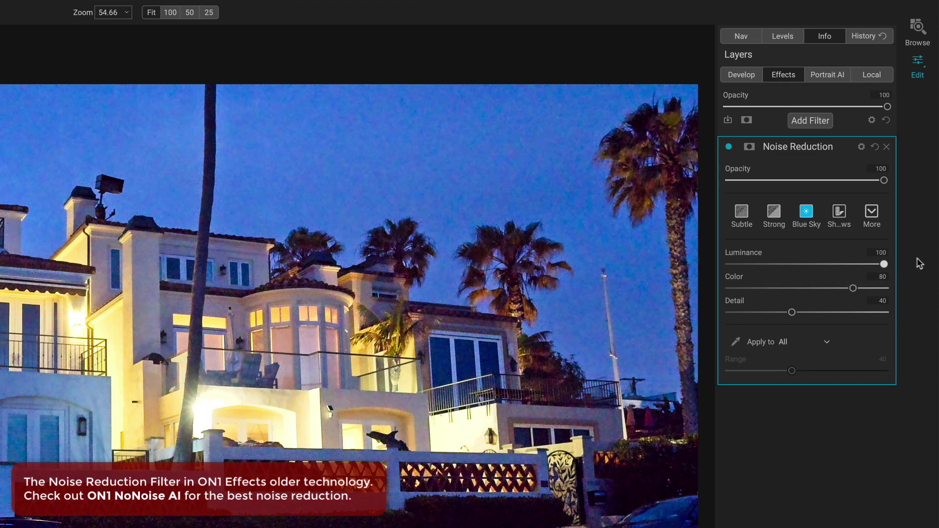
left_click_drag(854, 289, 901, 293)
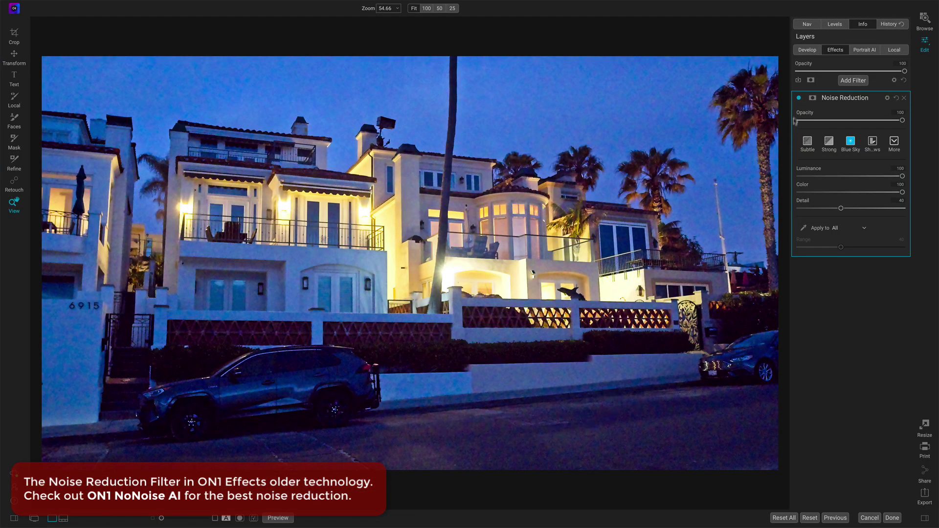
- Compare the filter on and off at 100% zoom and restrict it to Shadows
left_click(799, 97)
left_click(799, 99)
left_click(631, 431)
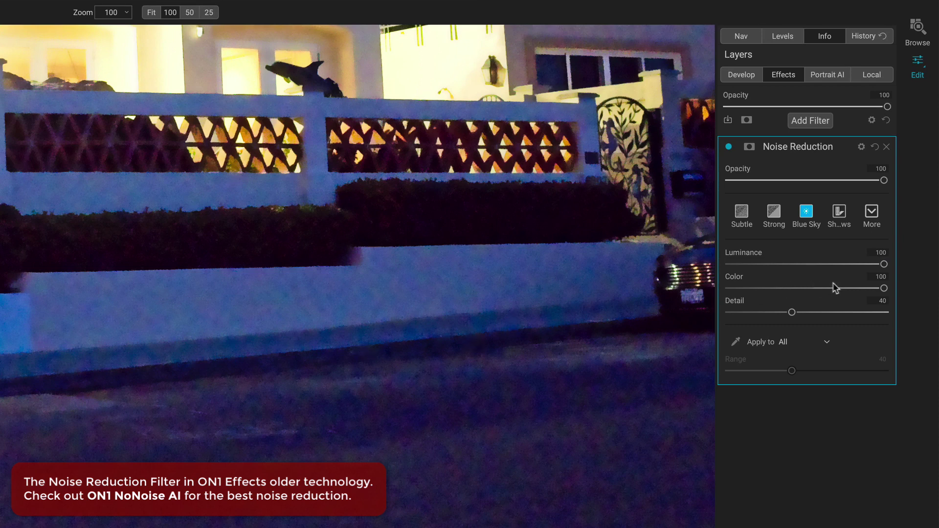
left_click(797, 341)
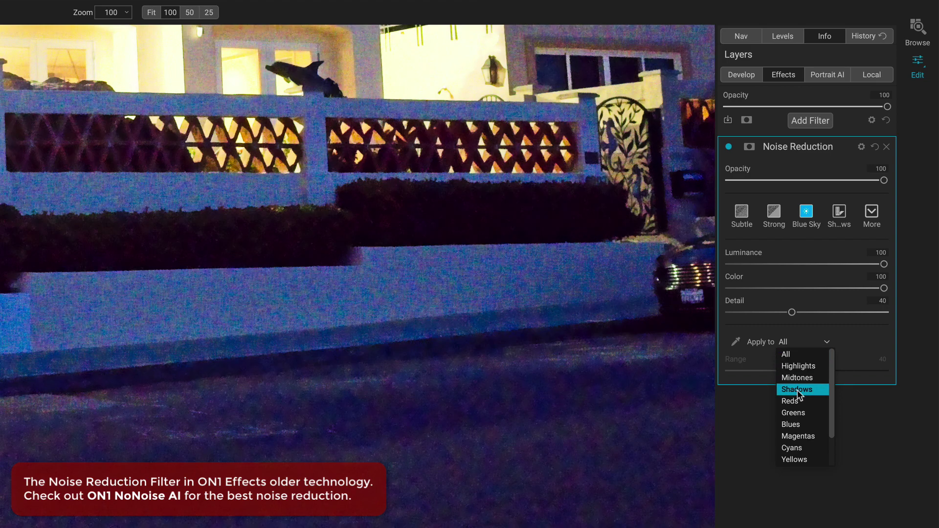
left_click(798, 390)
left_click(799, 342)
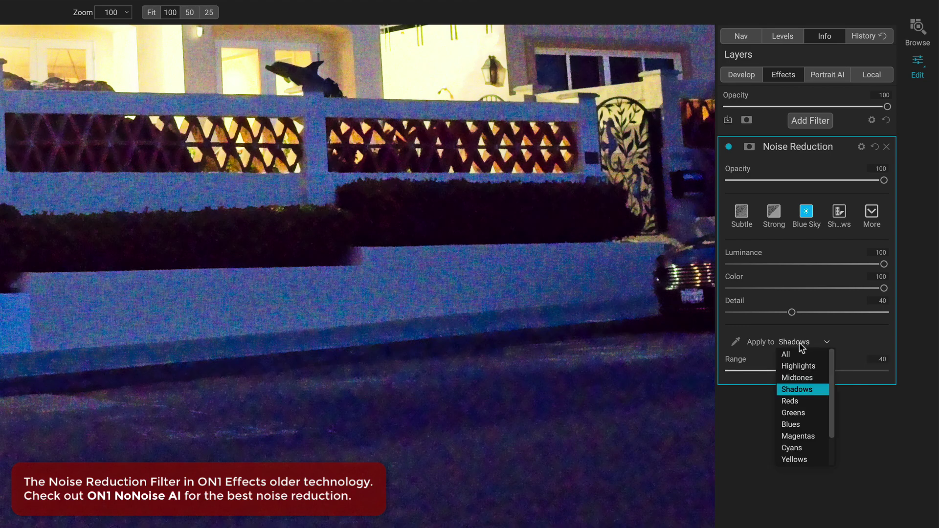
left_click_drag(832, 362, 832, 399)
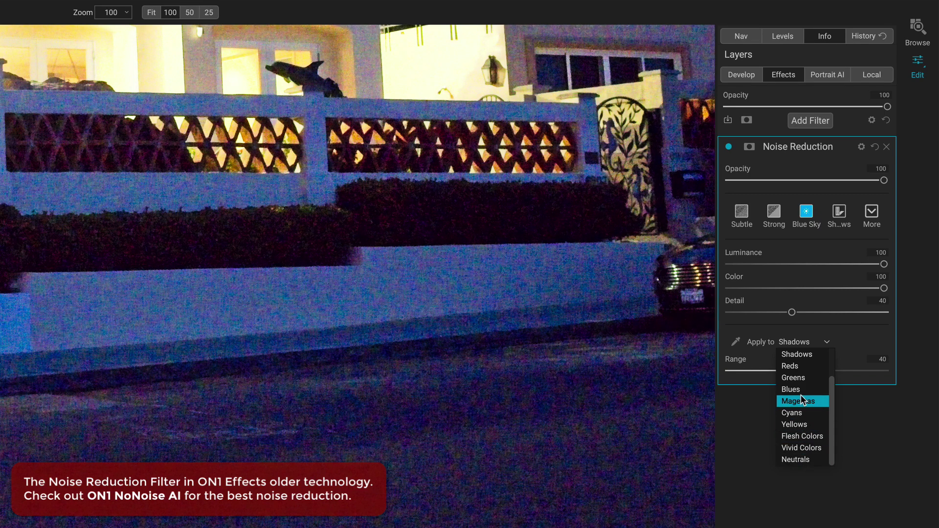
left_click(798, 355)
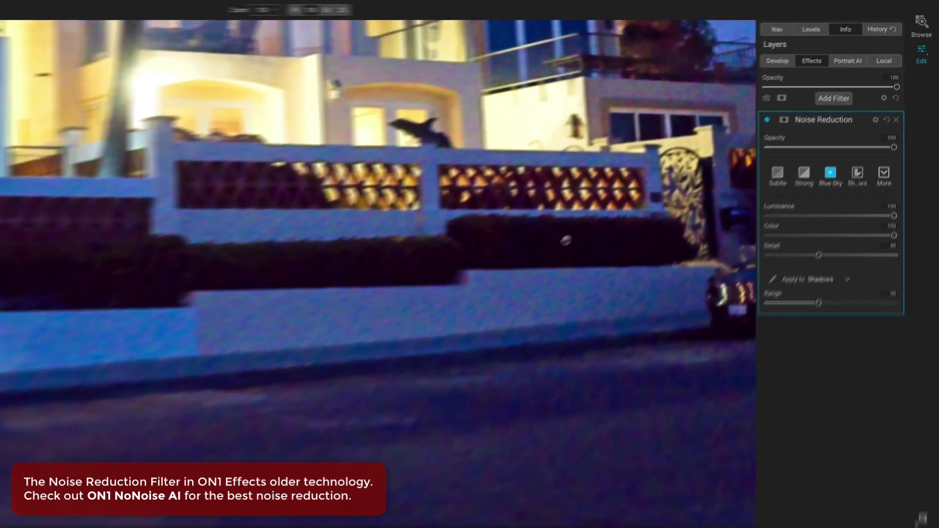
- Inspect the car and street up close and lower the Shadows Range to about 20
left_click(565, 239)
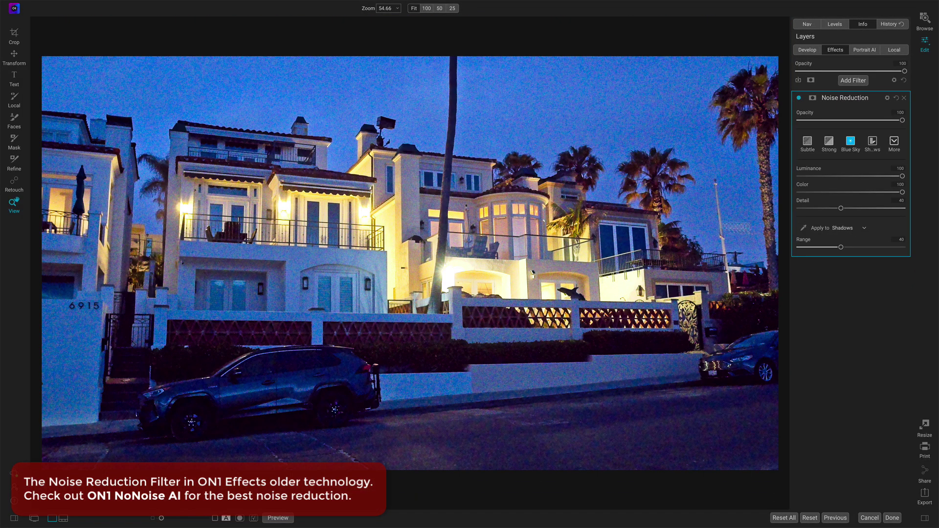
left_click(799, 98)
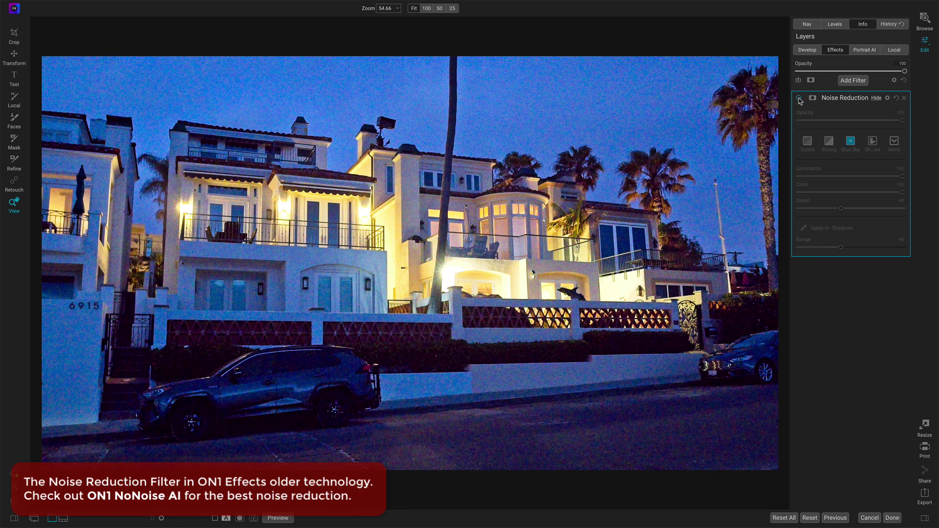
left_click(799, 98)
left_click(598, 348)
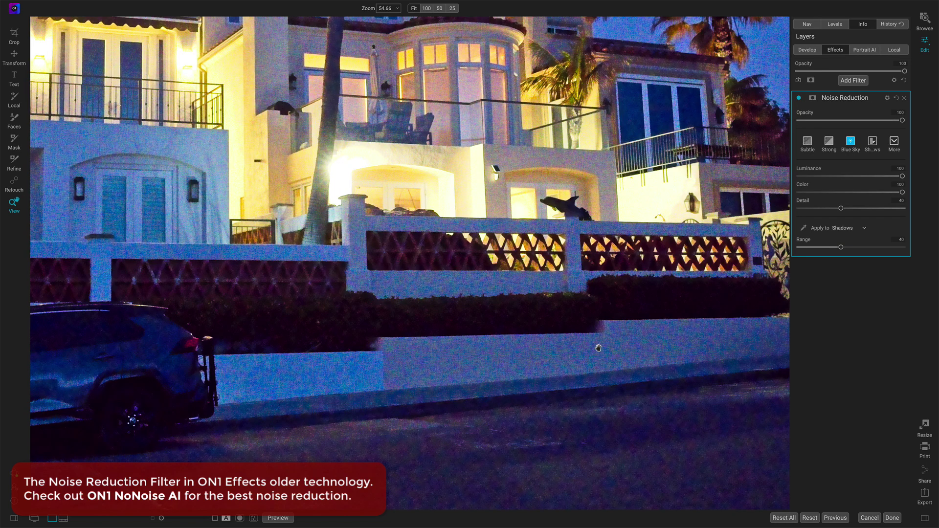
left_click_drag(450, 444, 557, 294)
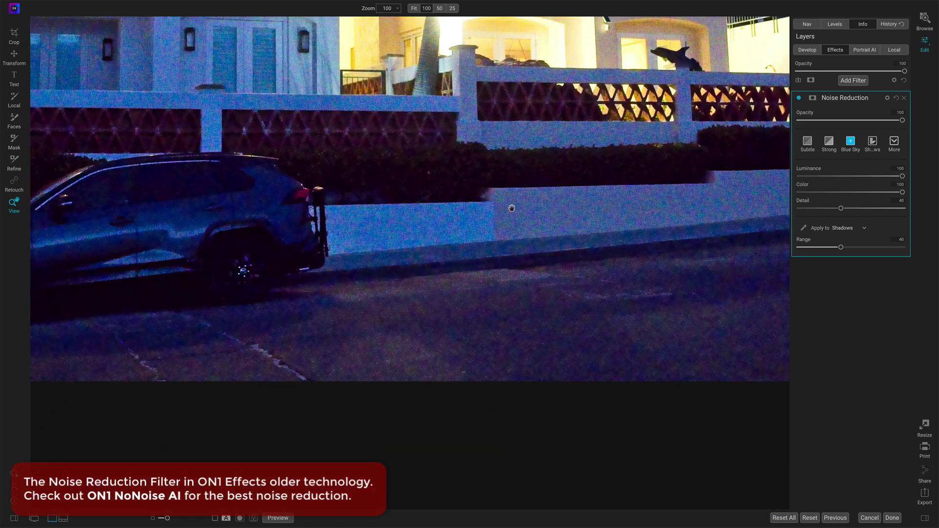
left_click(799, 98)
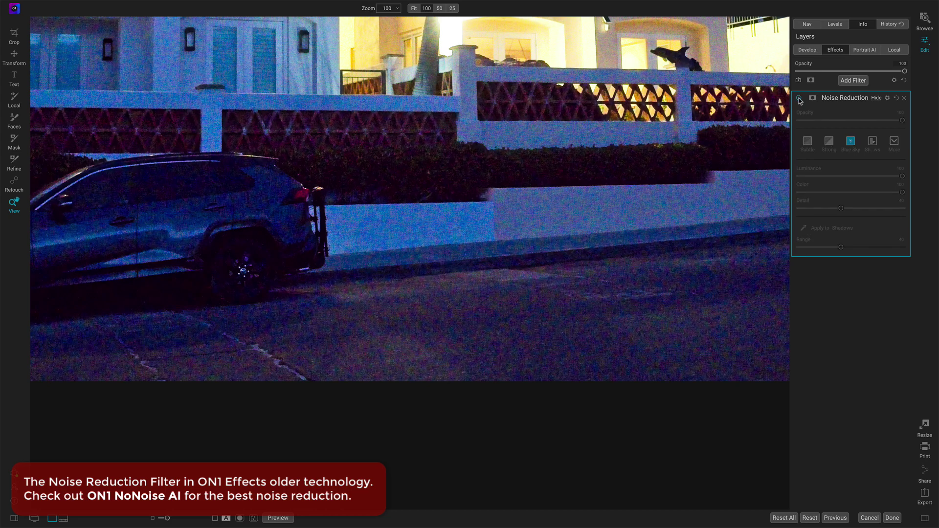
left_click(800, 99)
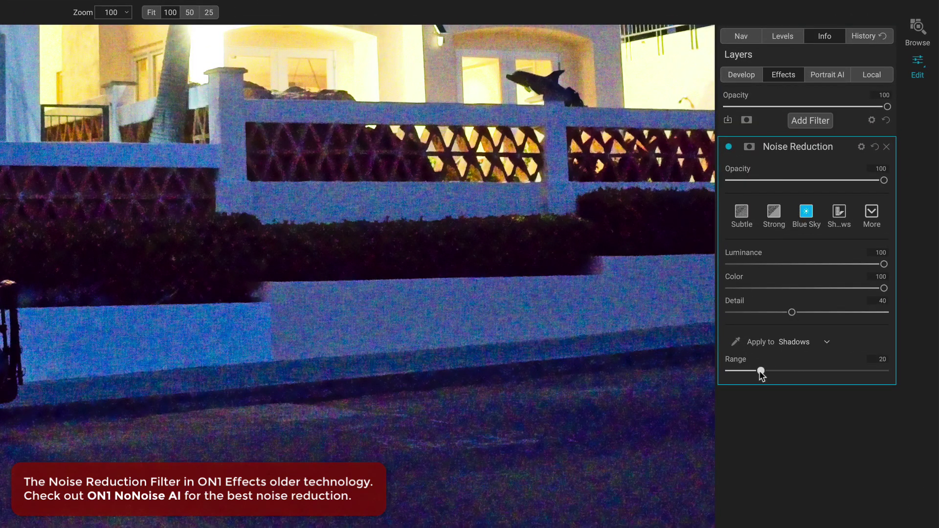
mouse_move(759, 371)
left_mouse_down()
mouse_move(791, 371)
mouse_move(770, 371)
left_mouse_up()
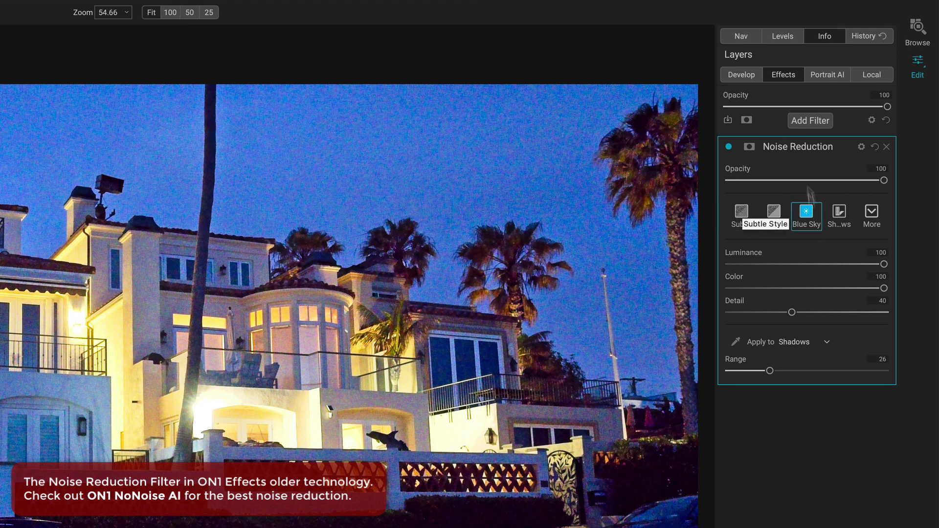
- Set the filter's Apply To back to All tones
left_click(813, 343)
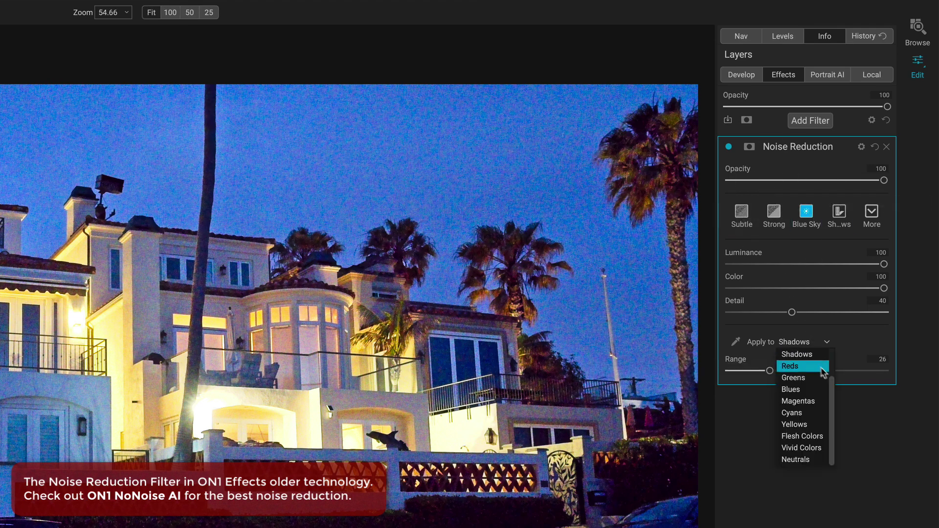
scroll(821, 372, "up", 3)
left_click(804, 357)
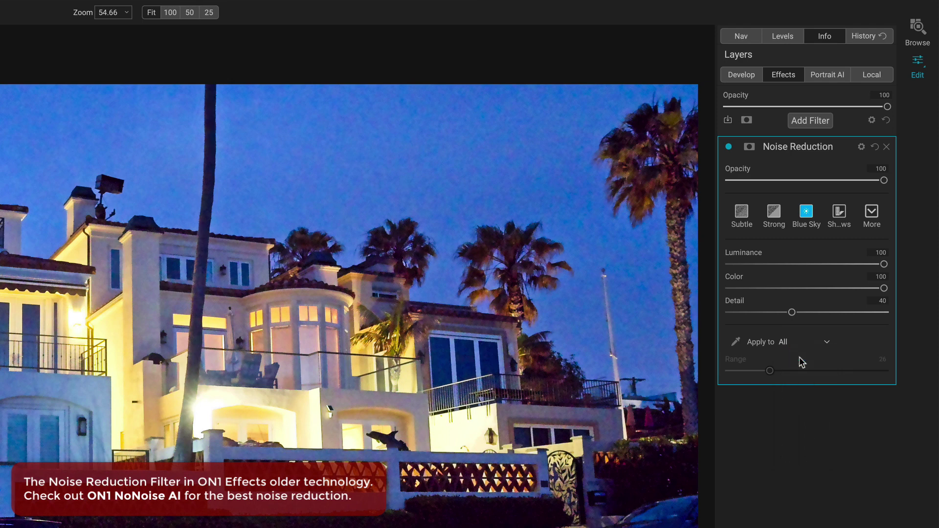
- Mask the filter with an inverted Lumen luminosity mask, adjusting Levels and narrowing the Window
left_click(750, 148)
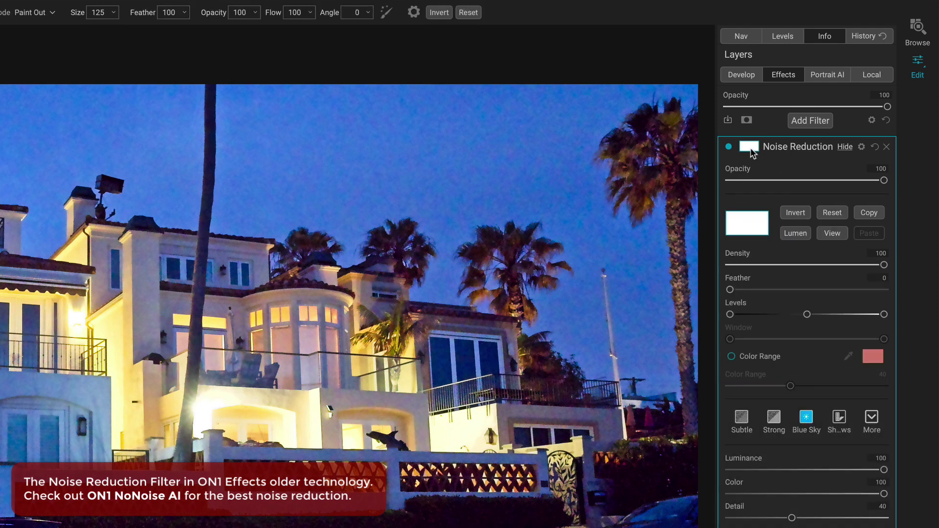
left_click(794, 234)
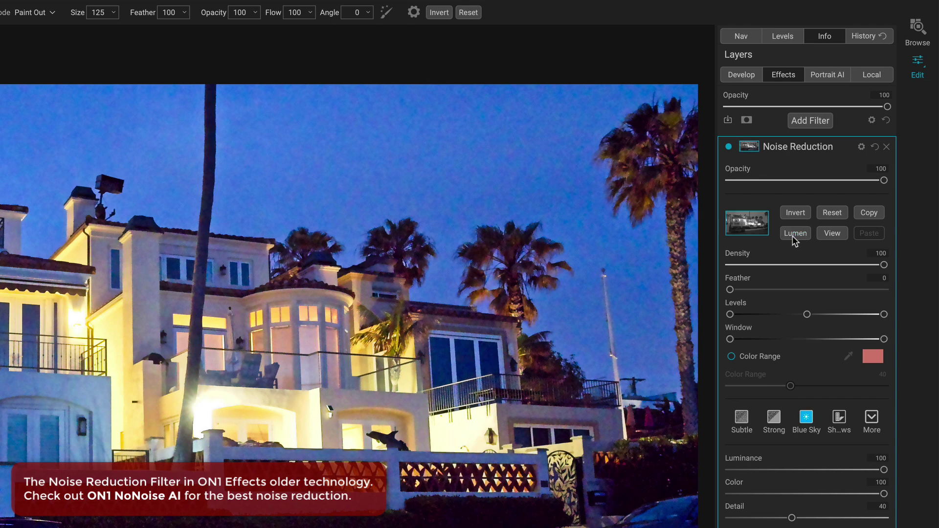
left_click(835, 234)
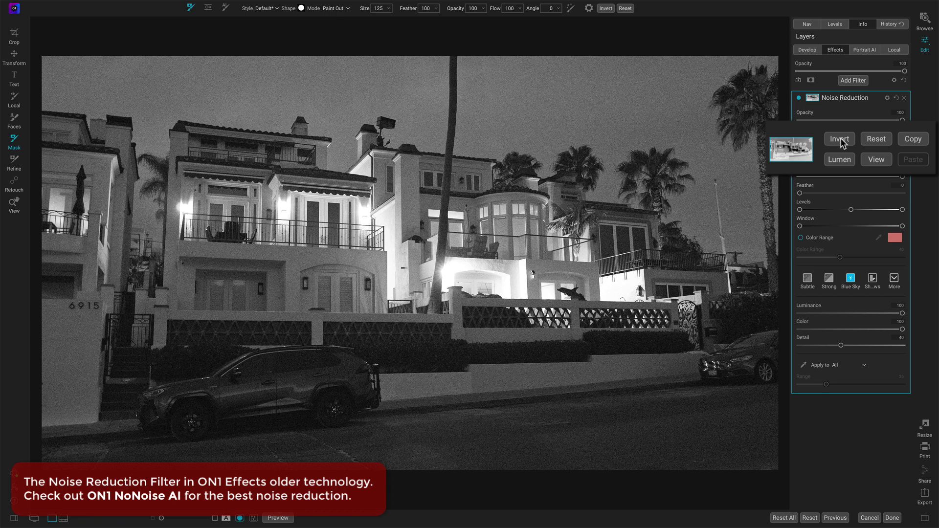
left_click(840, 139)
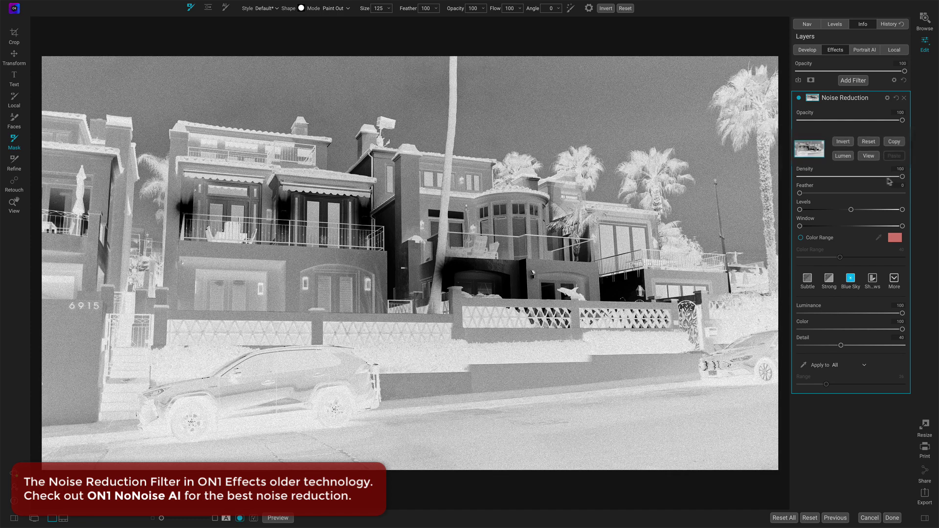
left_click_drag(851, 210, 846, 210)
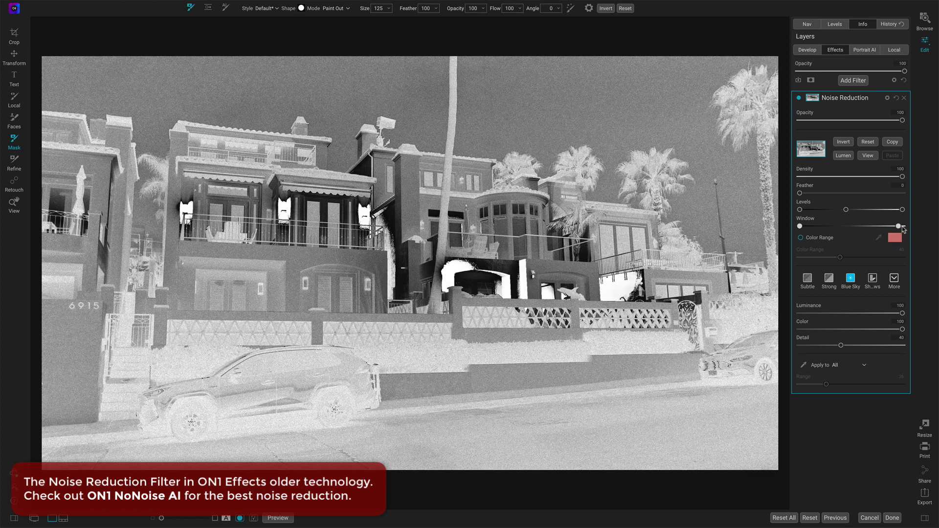
left_click_drag(801, 227, 831, 228)
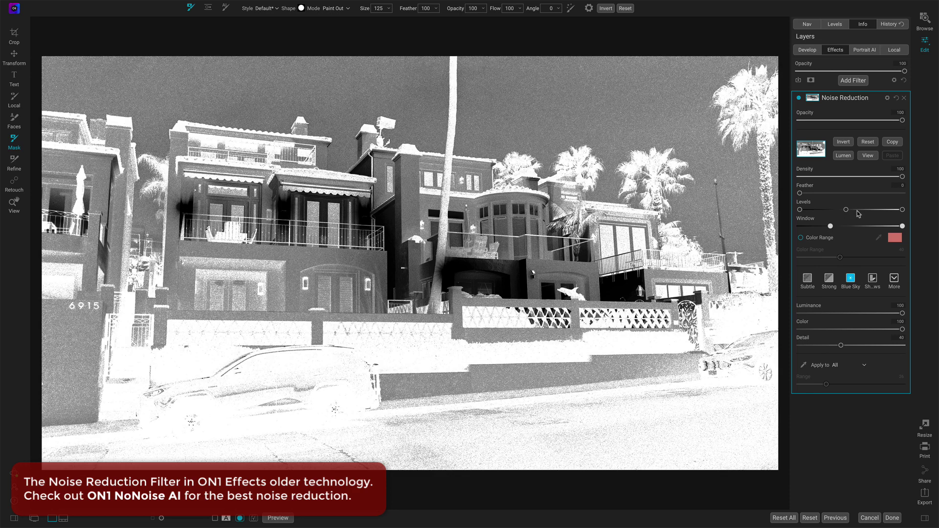
left_click(868, 155)
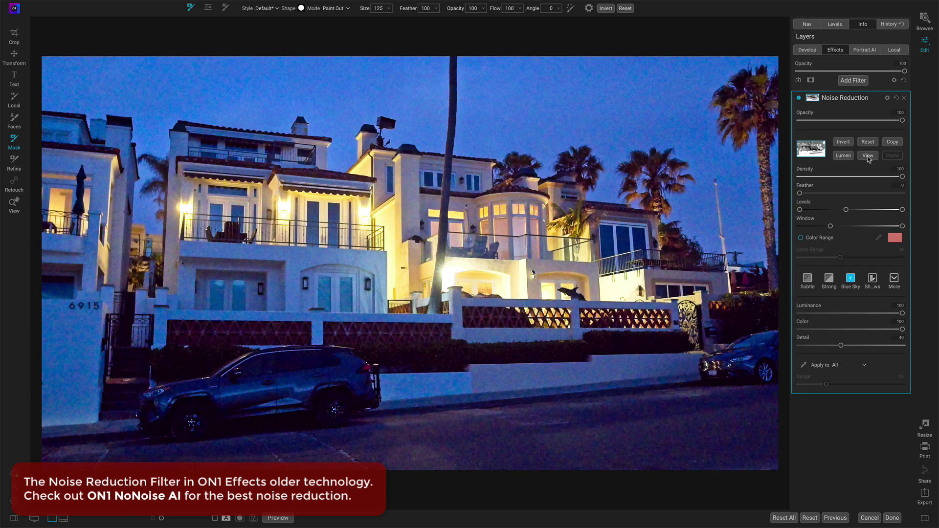